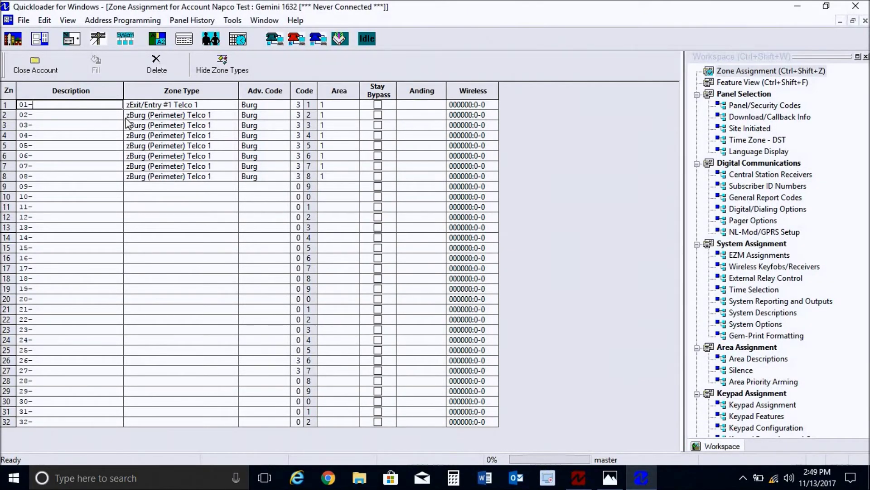
In Central Station Receivers, set Telephone No. 1 format to Disabled and tick Report to TCP/IP.
click(99, 39)
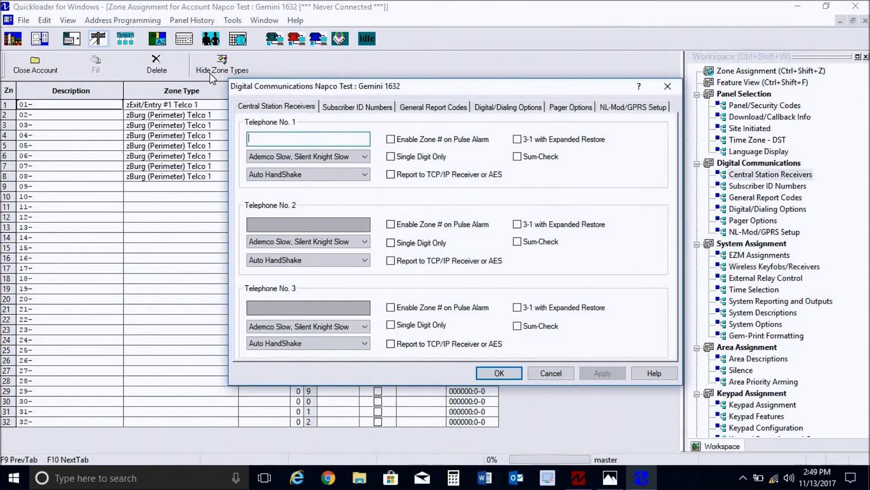
click(327, 155)
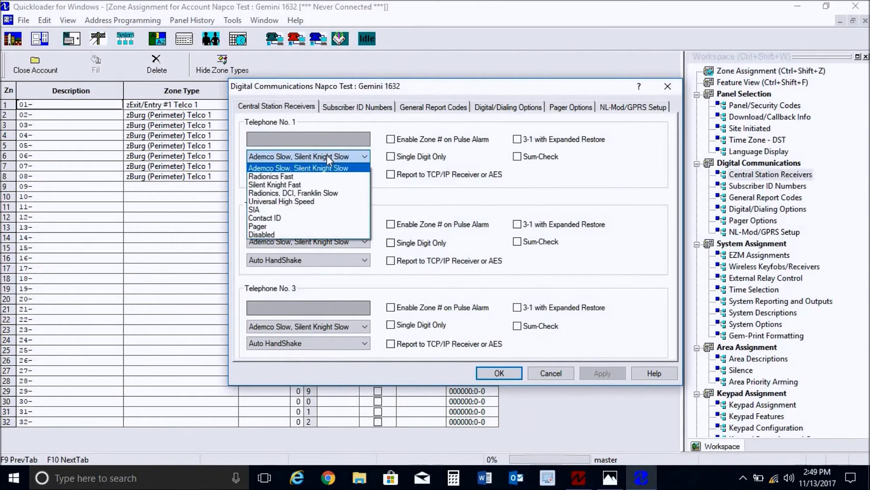
click(297, 233)
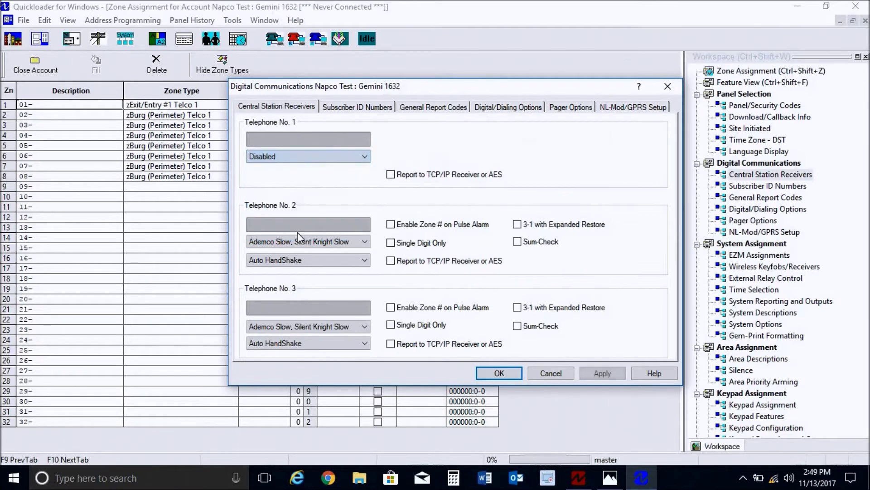
click(390, 177)
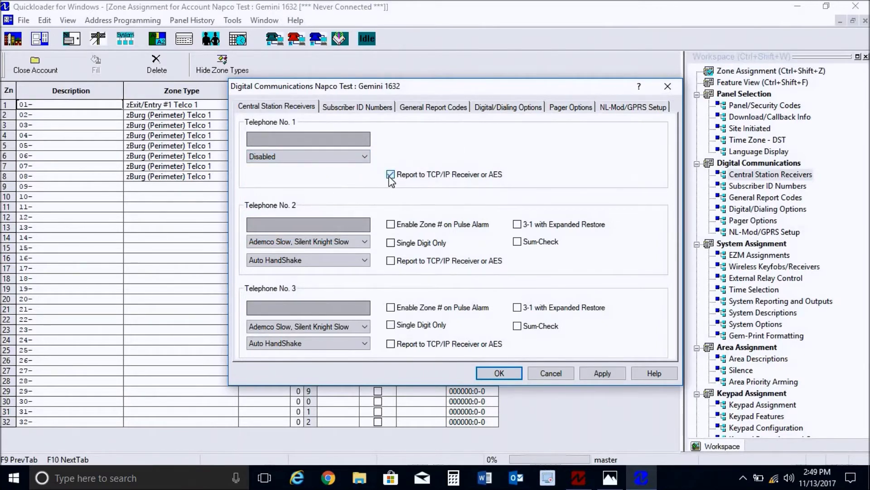
On Digital/Dialing Options, enable TCP/IP Communications and Backup Reporting Telco #1/Telco#2.
click(494, 109)
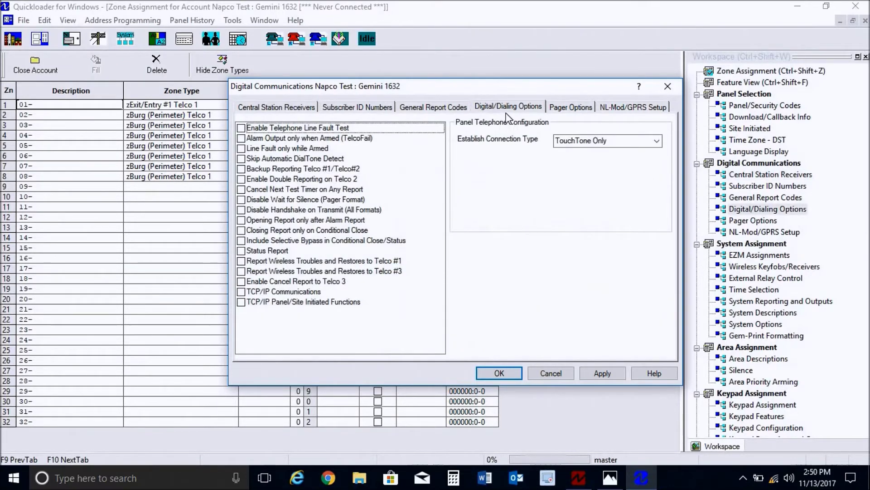
click(241, 293)
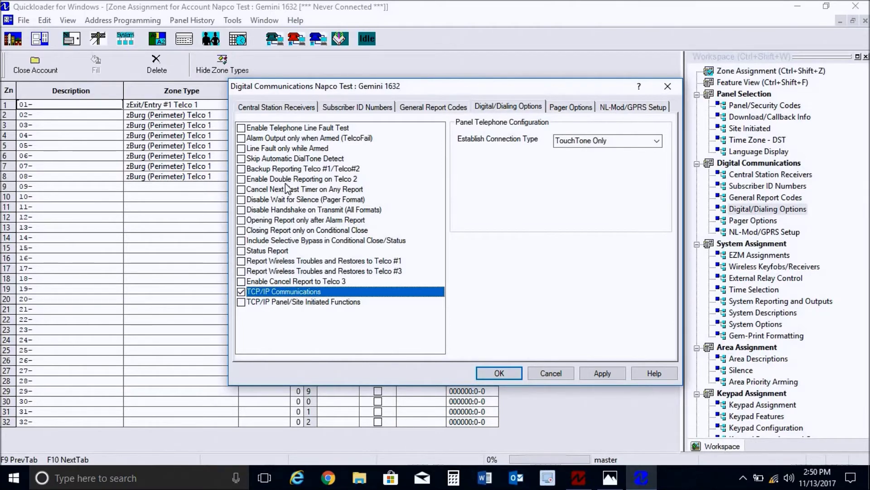
click(266, 169)
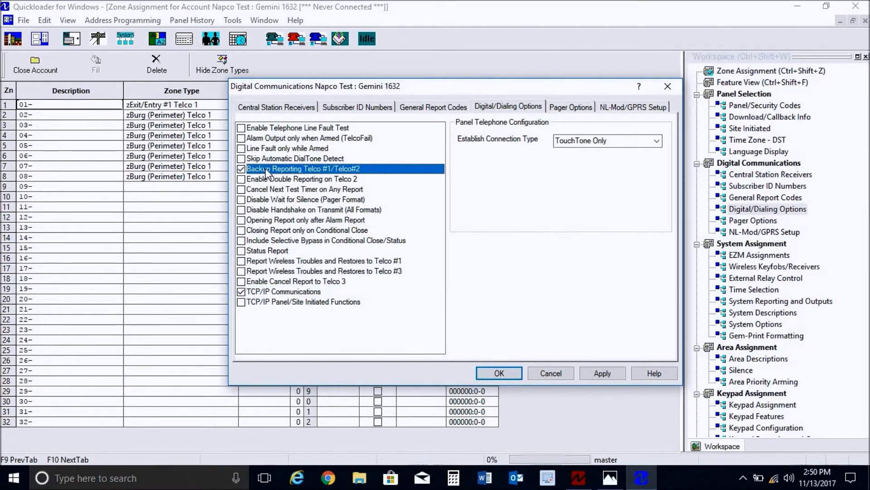
Keep Telephone No. 2 on Ademco Slow, Silent Knight Slow without TCP/IP reporting, and apply.
click(271, 105)
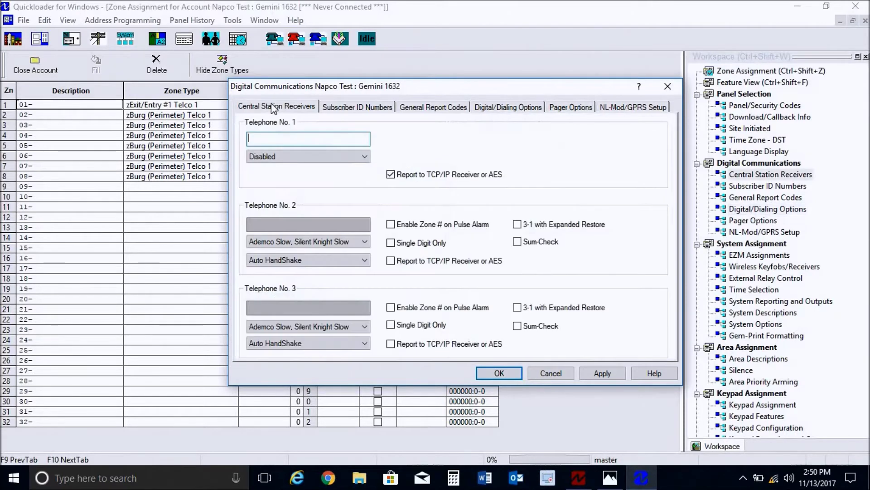
click(317, 240)
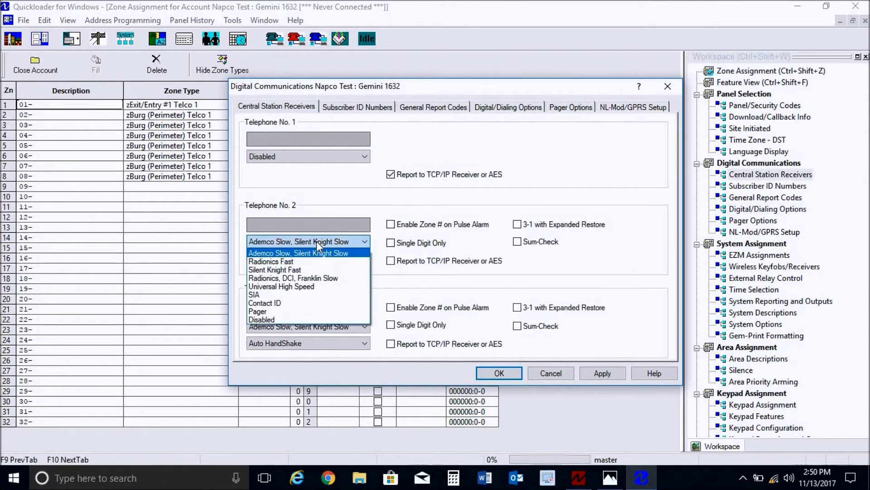
click(289, 320)
click(405, 261)
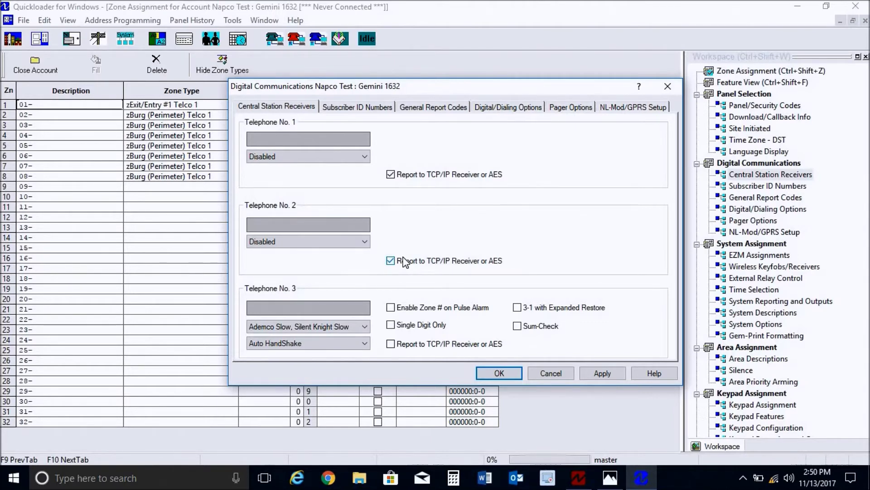
click(390, 261)
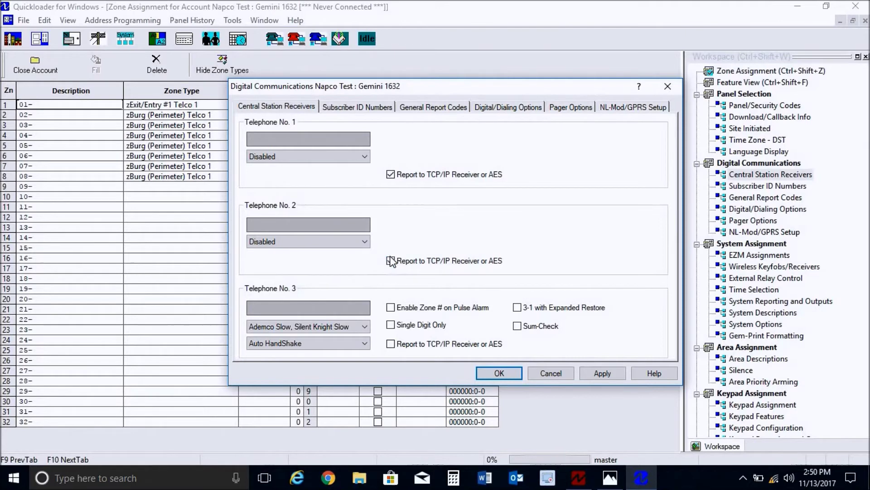
click(364, 244)
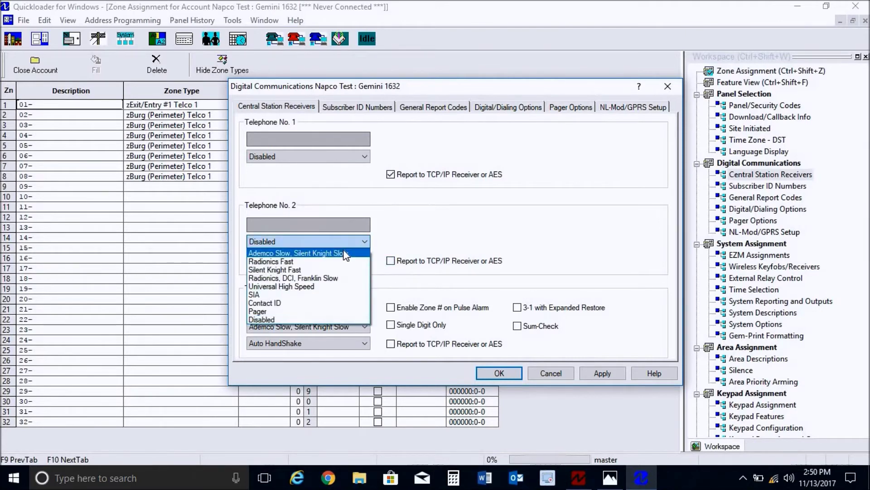
click(346, 253)
click(590, 374)
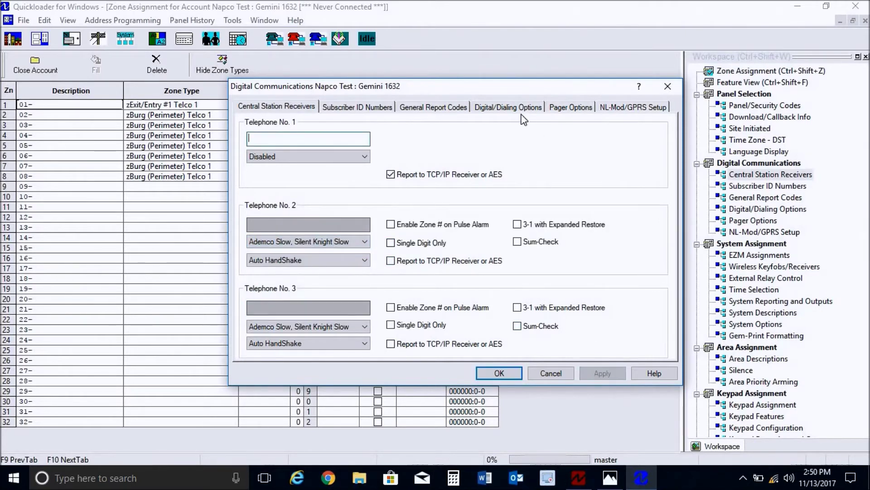
Turn off Backup Reporting, keep TCP/IP Communications enabled, then apply and accept the dialog.
click(508, 105)
click(248, 169)
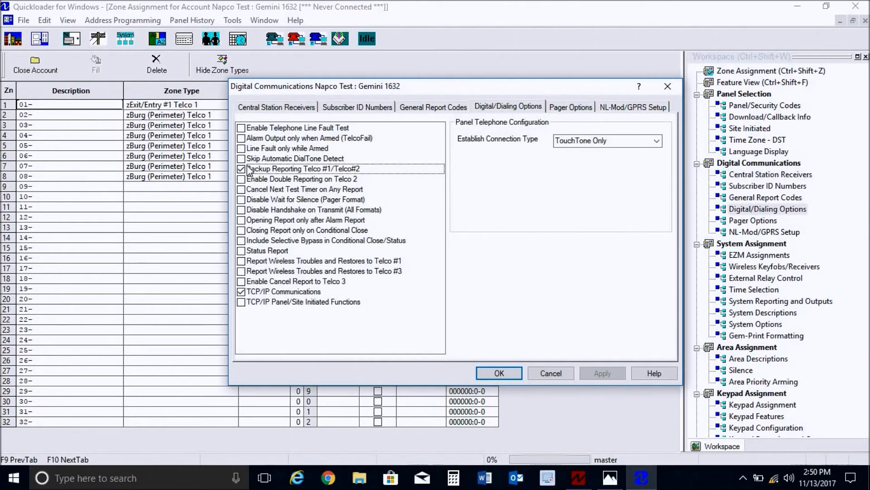
click(248, 168)
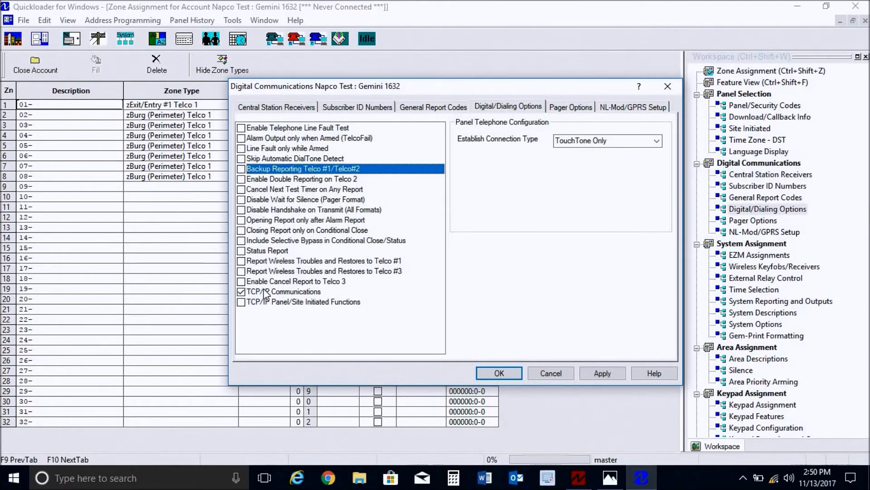
click(323, 292)
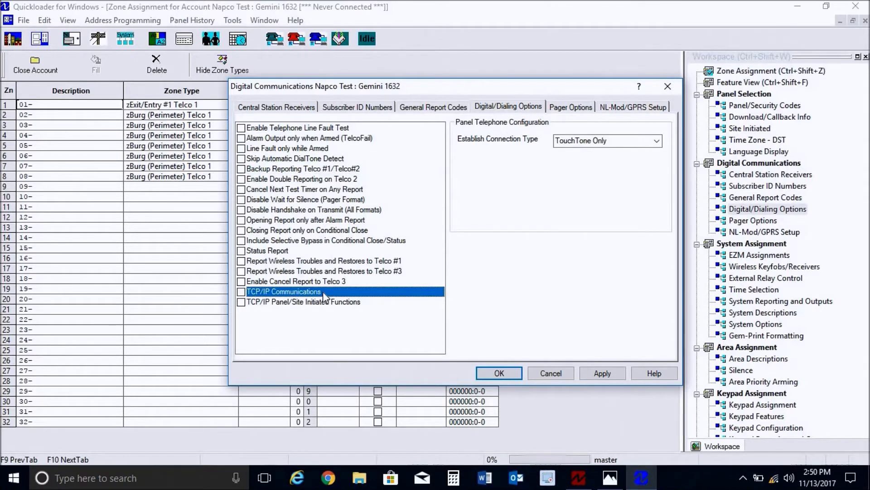
click(323, 292)
click(604, 375)
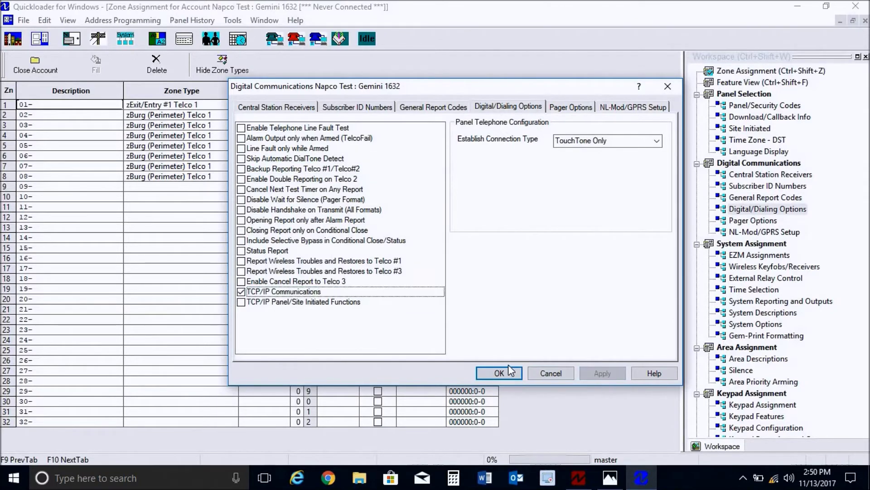
click(499, 373)
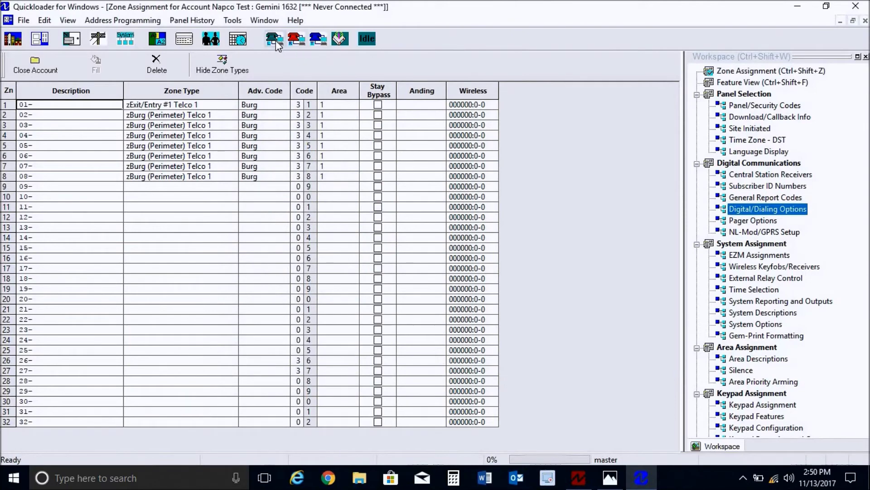
Download the User, Dealer and Description areas to the panel, then minimize Quickloader to the desktop.
click(276, 40)
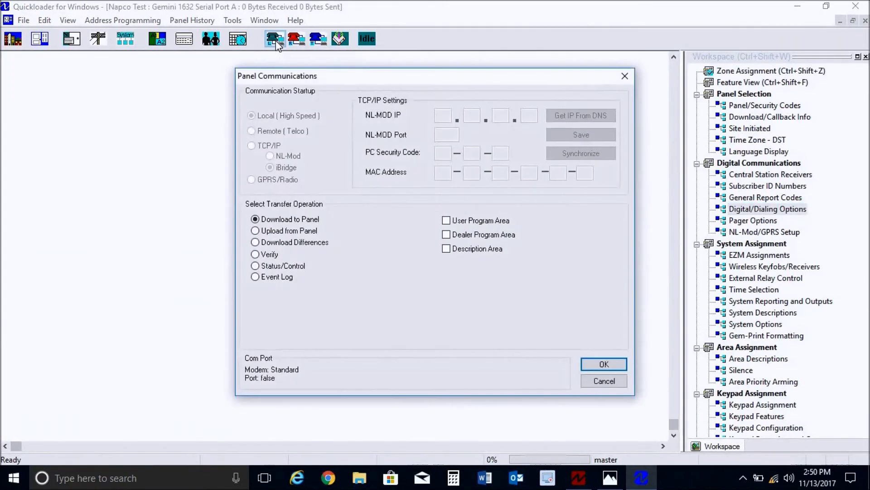
click(446, 222)
click(447, 235)
click(447, 249)
click(590, 367)
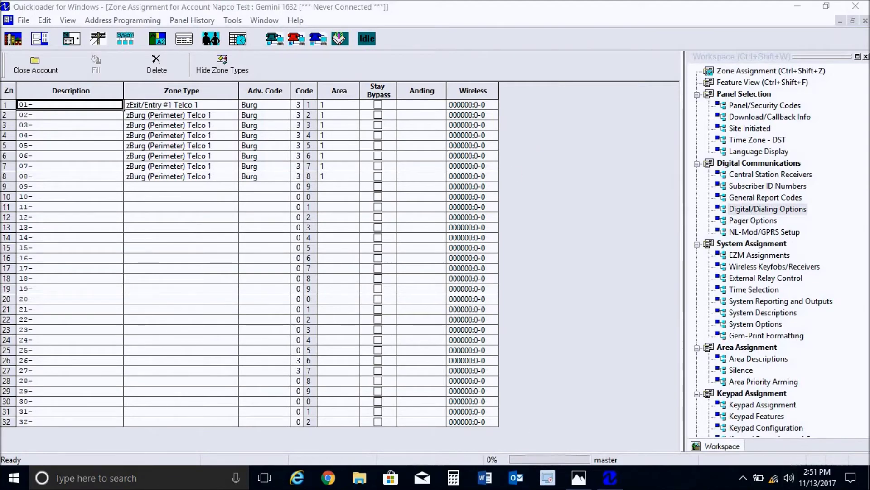
key(super+d)
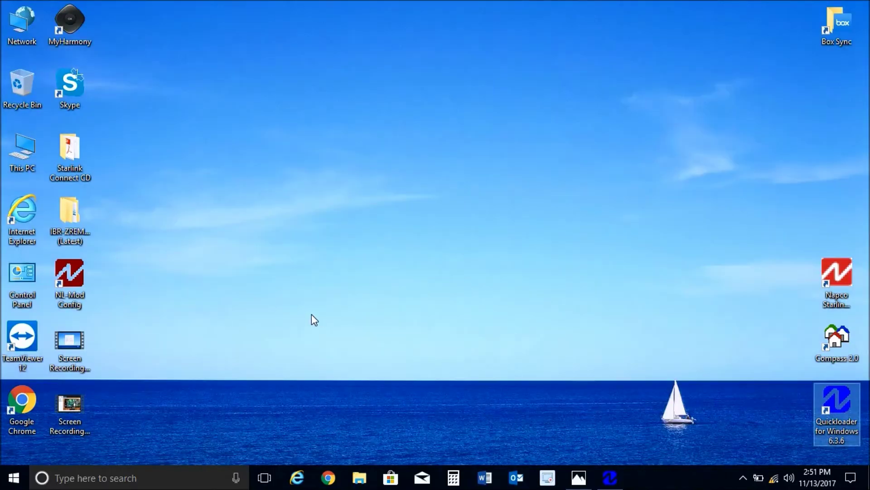
Launch NL-ModConfig and search the network, finding one NL-Mod at 192.168.8.201.
double_click(66, 274)
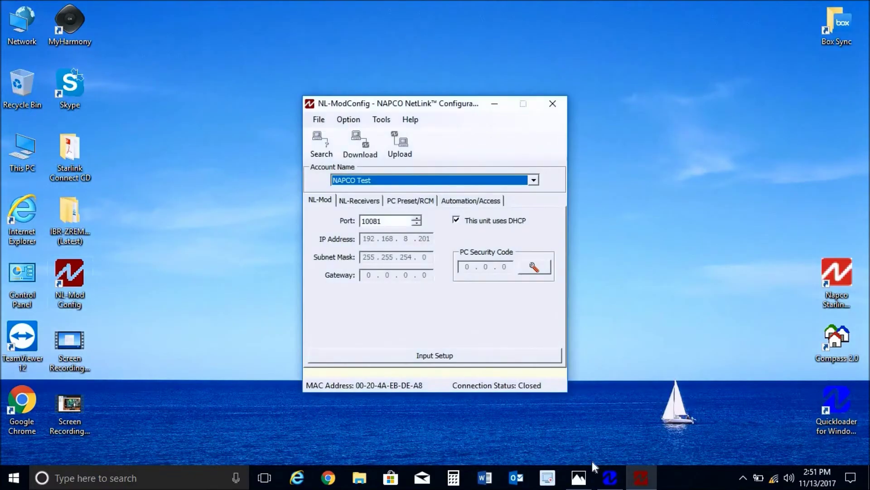
click(610, 481)
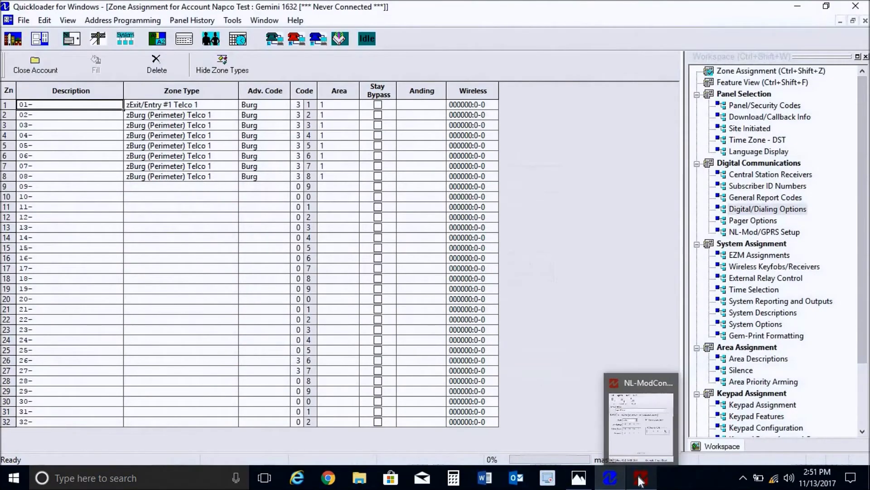
click(640, 480)
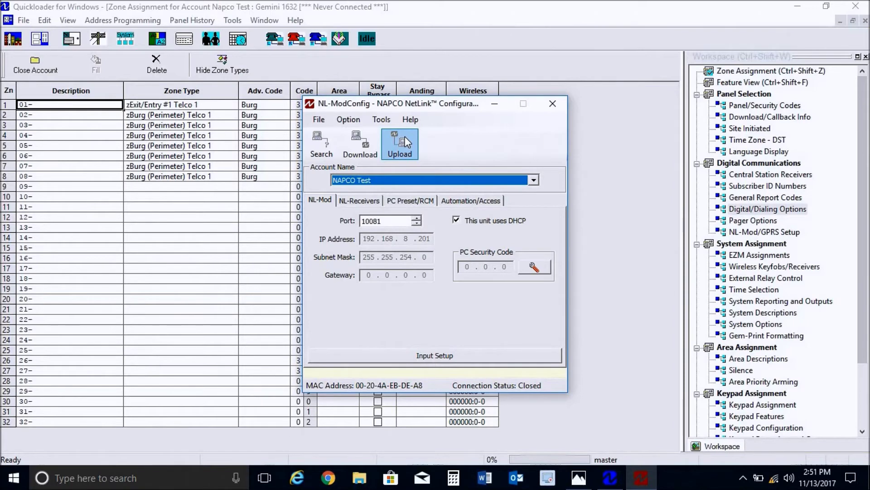
click(317, 145)
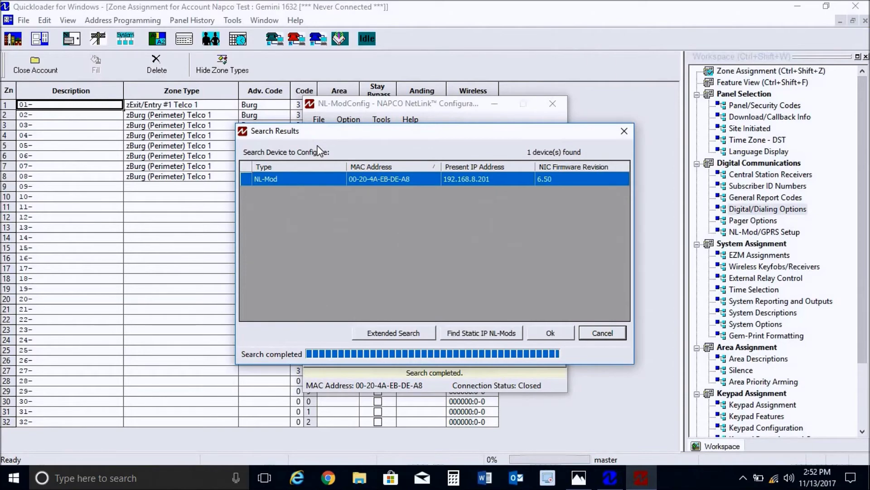
Upload the found NL-Mod's settings into NAPCO Test, view NL-Receivers, then open Quickloader's Central Station Receivers.
double_click(386, 179)
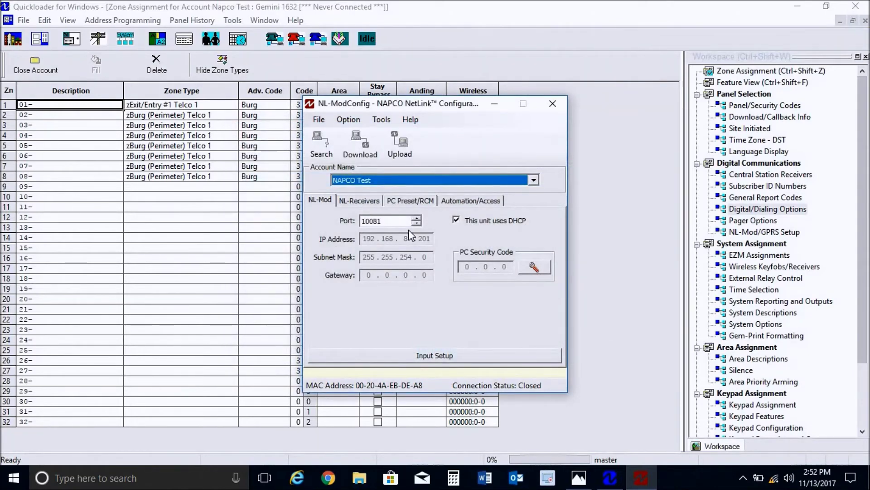
click(405, 155)
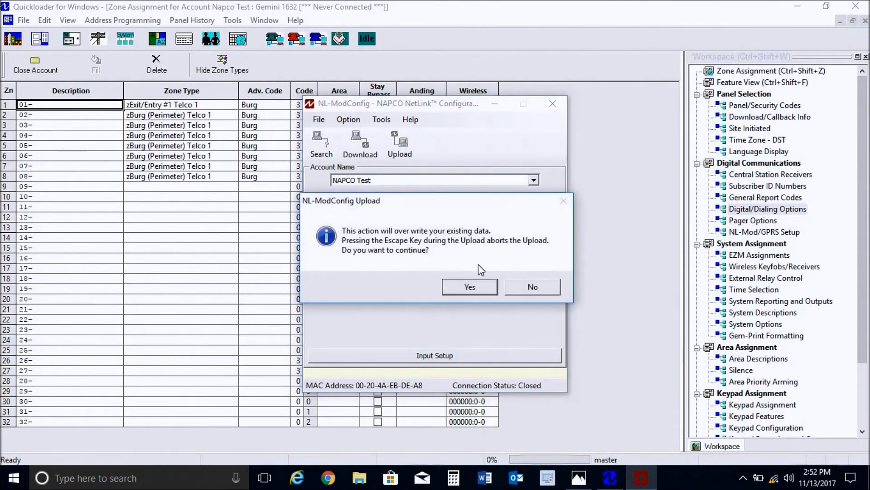
click(465, 289)
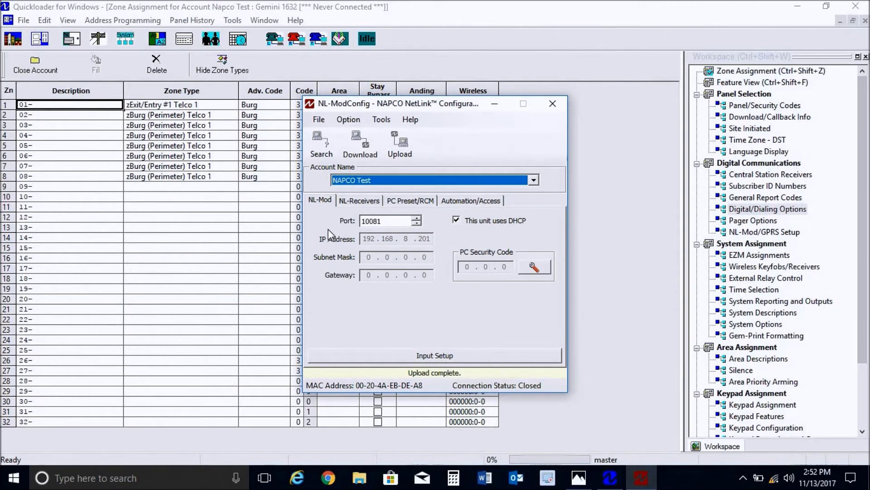
click(363, 202)
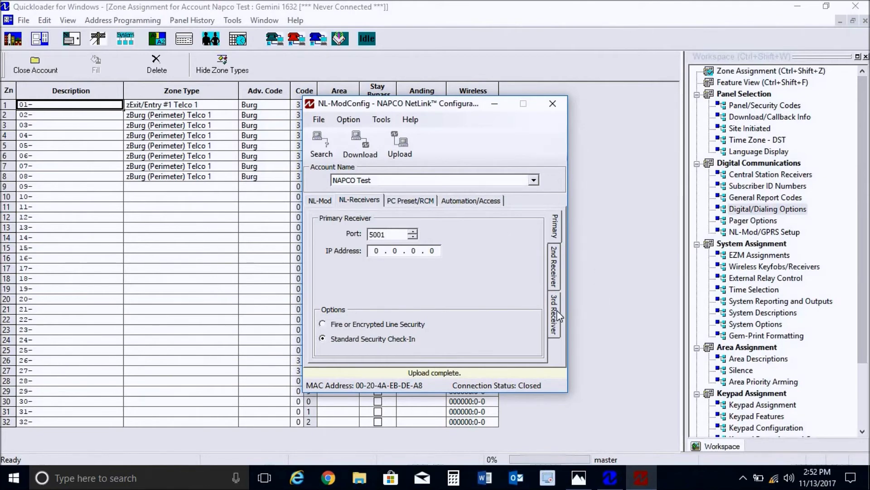
click(95, 36)
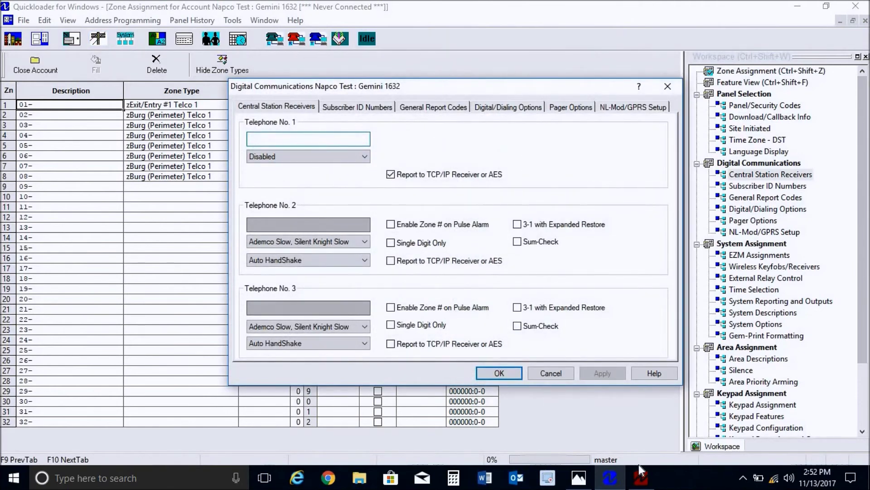
Place NL-ModConfig beside Quickloader and compare the primary, second and third receiver settings.
click(640, 476)
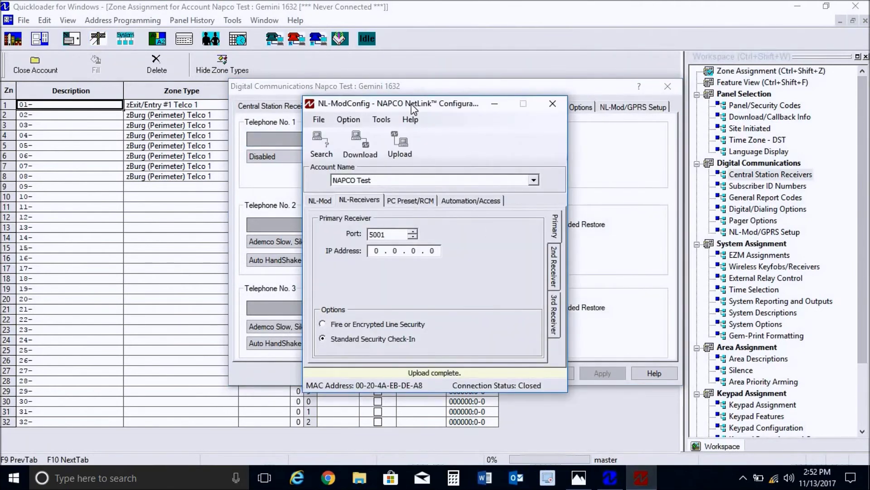
drag(412, 104, 599, 82)
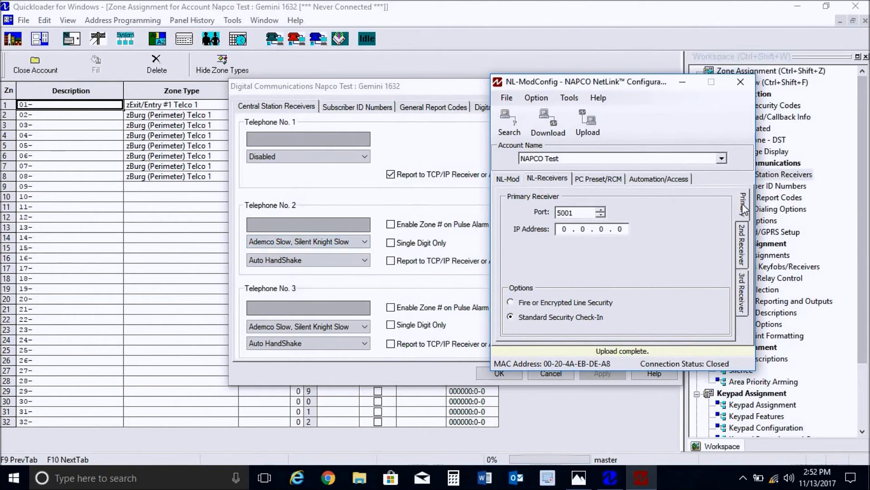
click(742, 247)
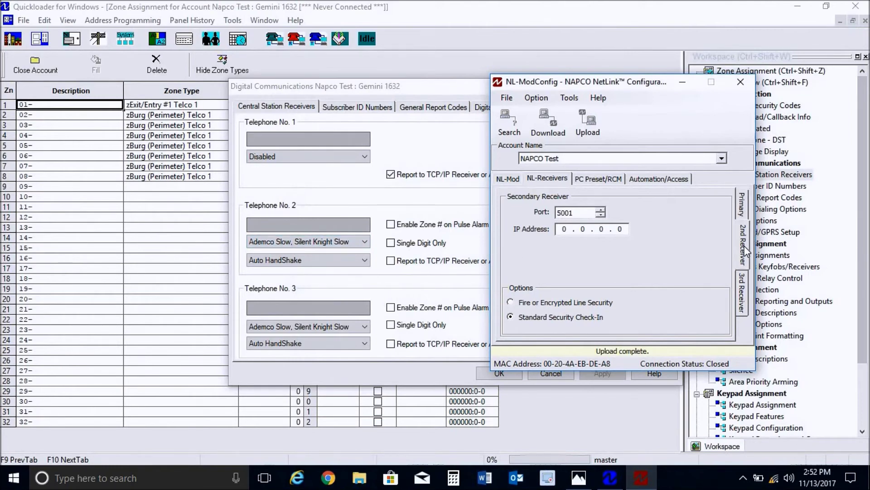
click(746, 201)
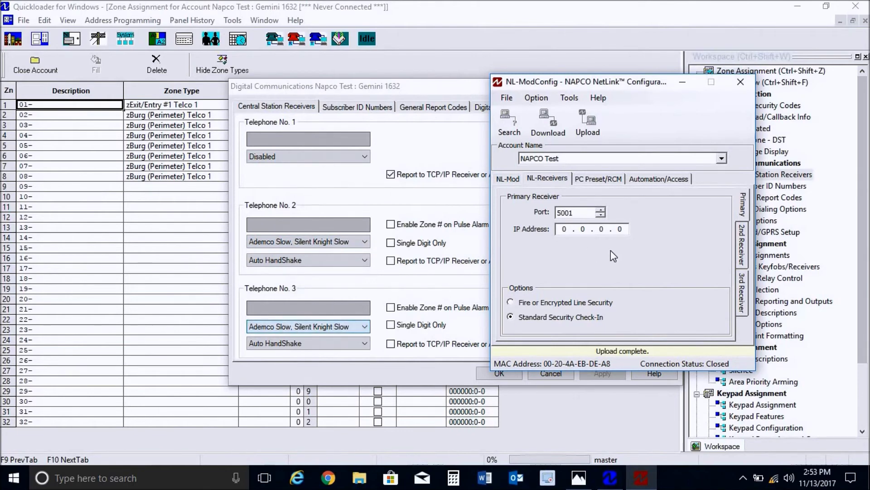
click(747, 249)
click(747, 294)
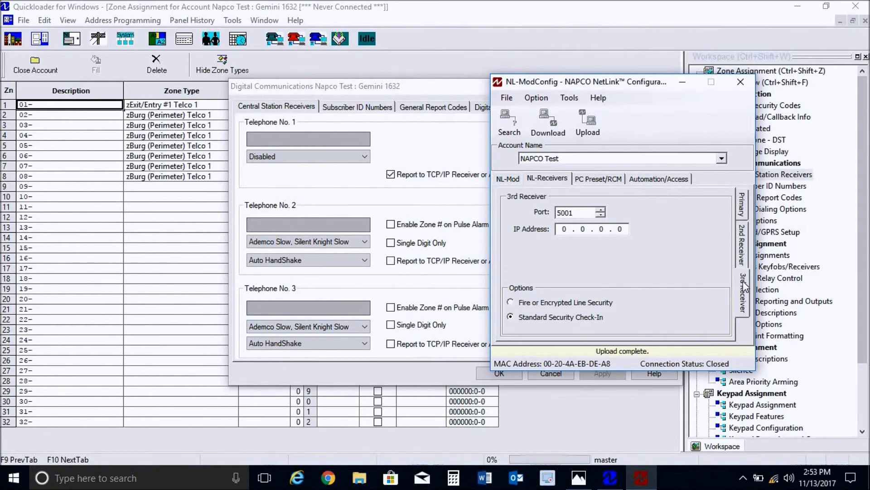
click(746, 204)
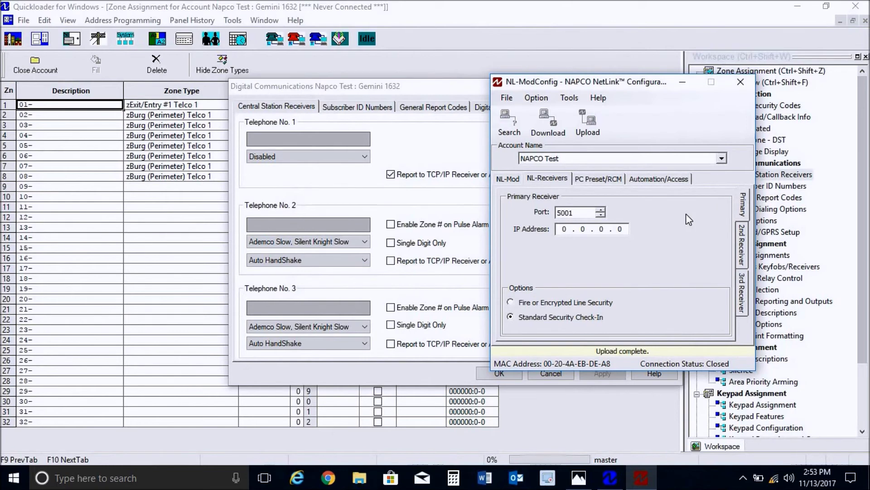
click(744, 312)
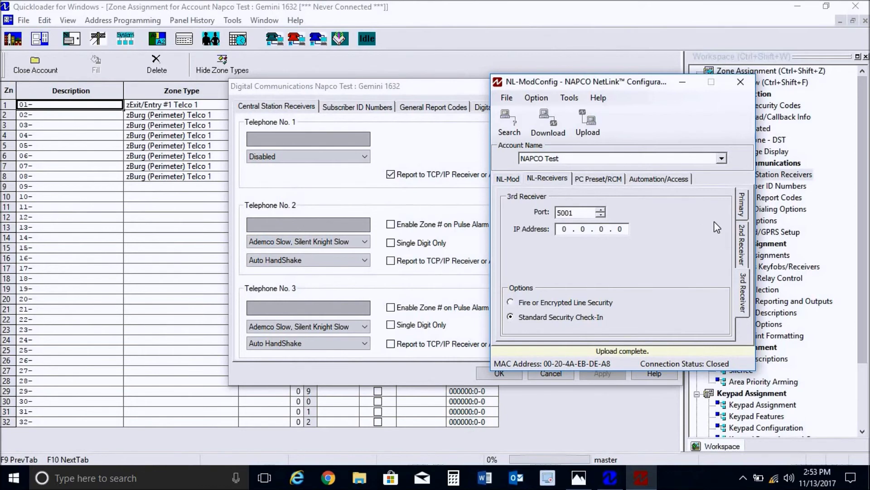
click(742, 206)
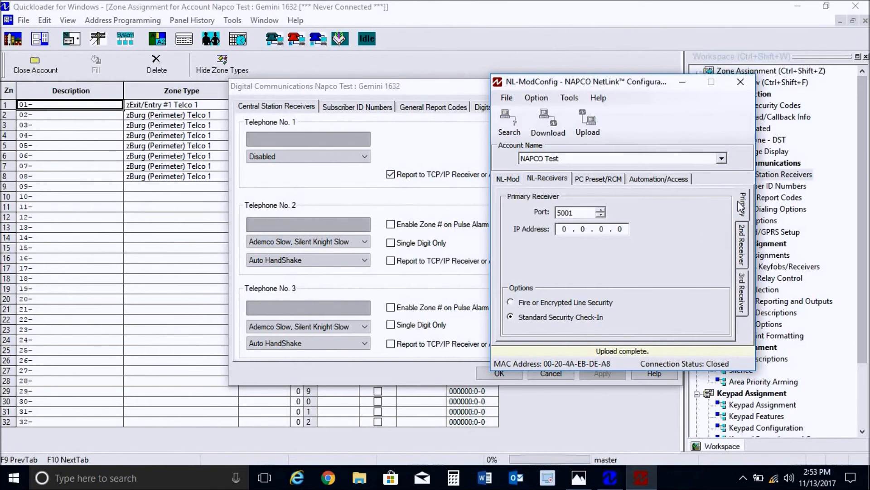
Enter 108.74.44.21 as the primary receiver's IP address.
click(571, 230)
text(108 . 74 . 0 . 0)
double_click(605, 229)
text(44)
double_click(619, 229)
text(21)
Download the 108.74.44.21 receiver settings to the NL-Mod, acknowledge its restart, then view the board photo.
click(550, 116)
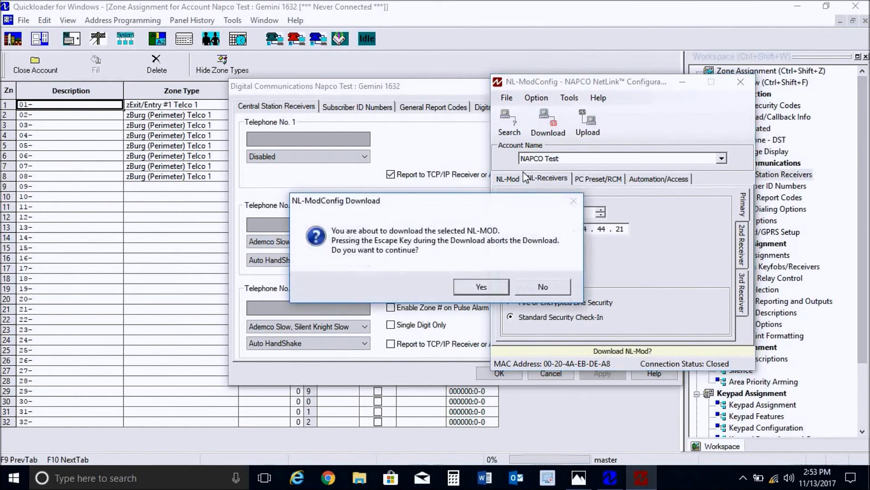
click(481, 286)
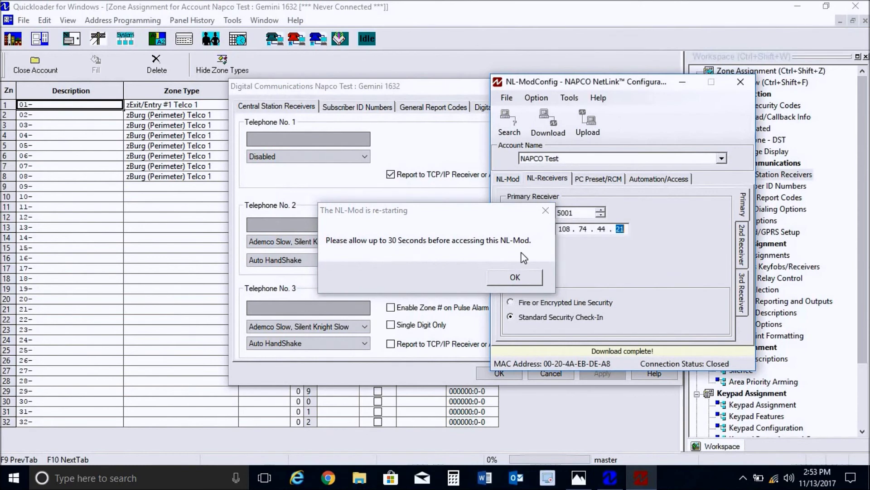
click(513, 280)
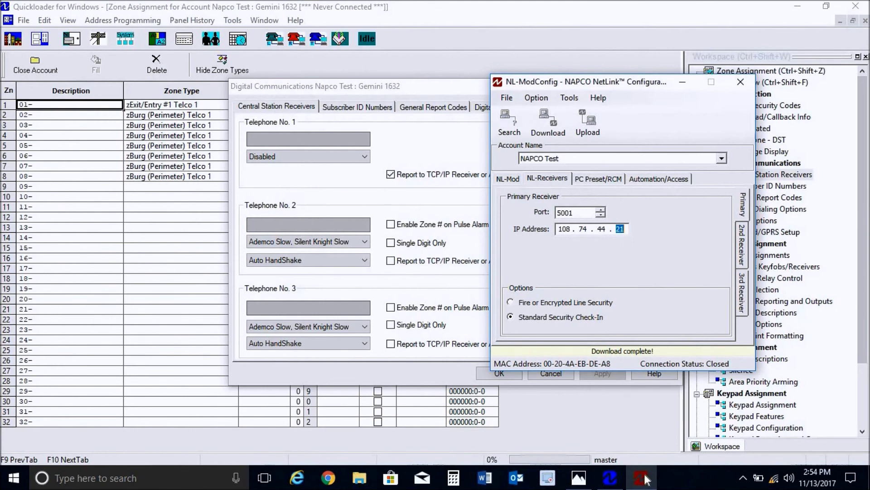
click(577, 477)
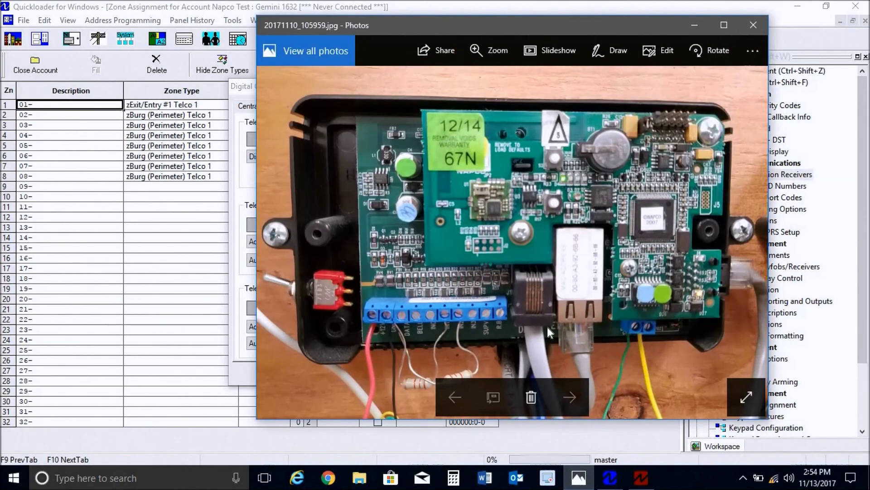